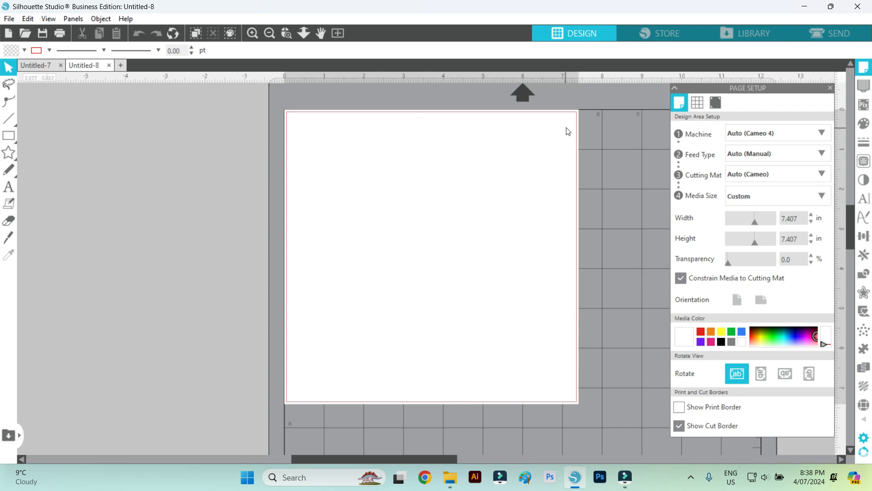
# - Set the media size to A4 for the page
pyautogui.click(763, 202)
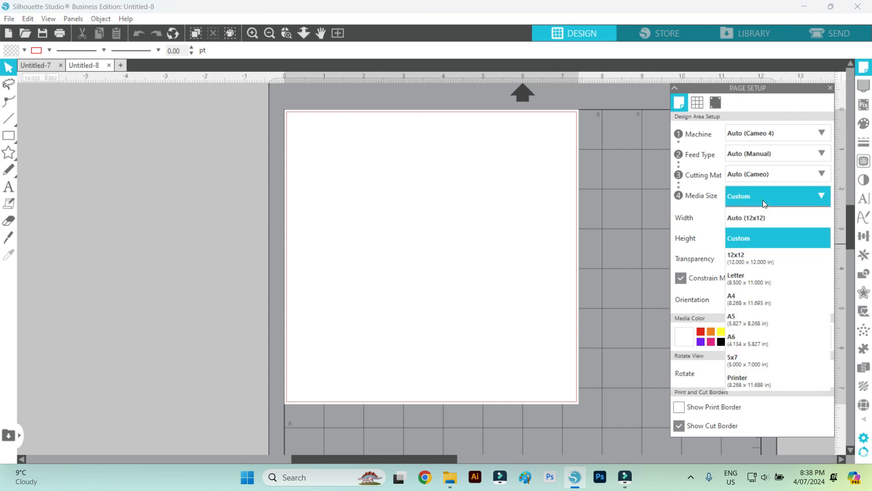
pyautogui.click(740, 299)
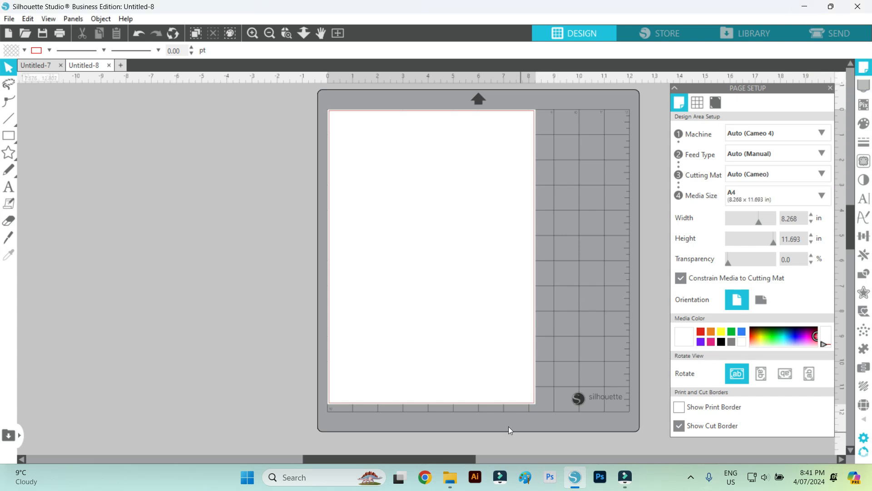
# - Bring the dragon1 file from the DRAGON folder into the design and place it in the upper part of the page
pyautogui.click(450, 477)
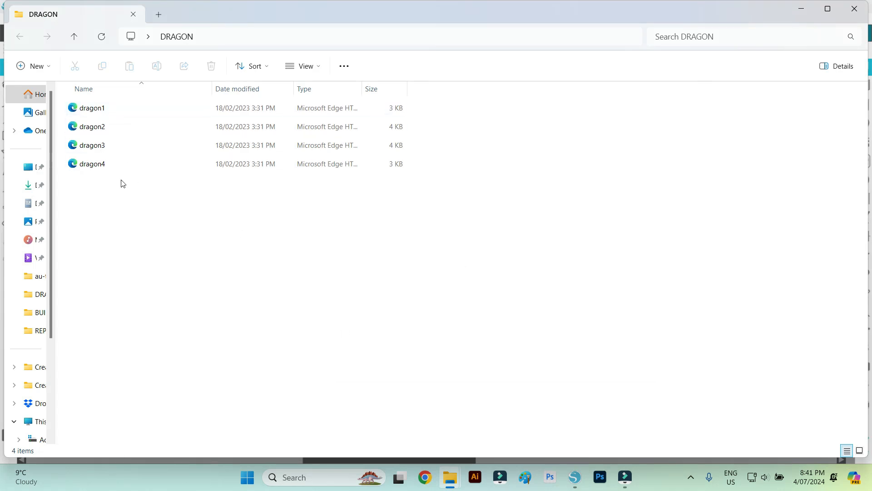
pyautogui.click(180, 245)
pyautogui.click(104, 113)
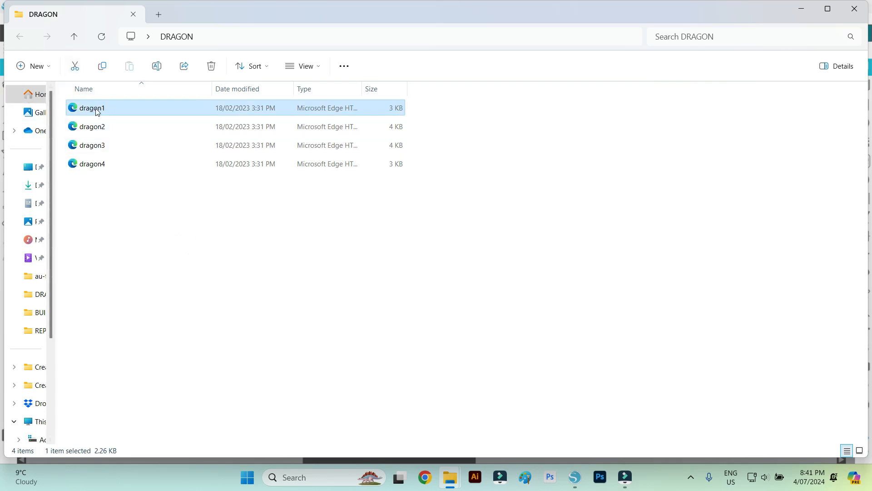
pyautogui.moveTo(97, 111); pyautogui.dragTo(420, 247)
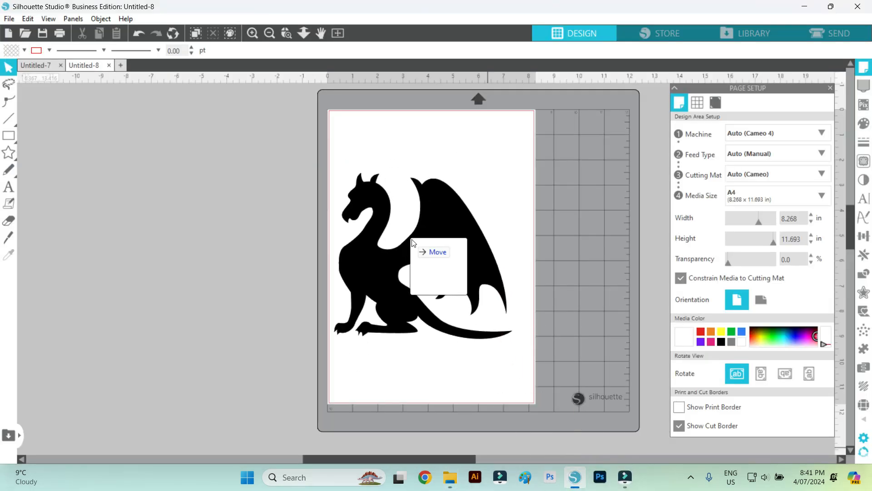
pyautogui.moveTo(473, 273); pyautogui.dragTo(486, 222)
# - Bring the dragon2, dragon3 and dragon4 files from the DRAGON folder into the design, spread around the sitting dragon
pyautogui.click(432, 422)
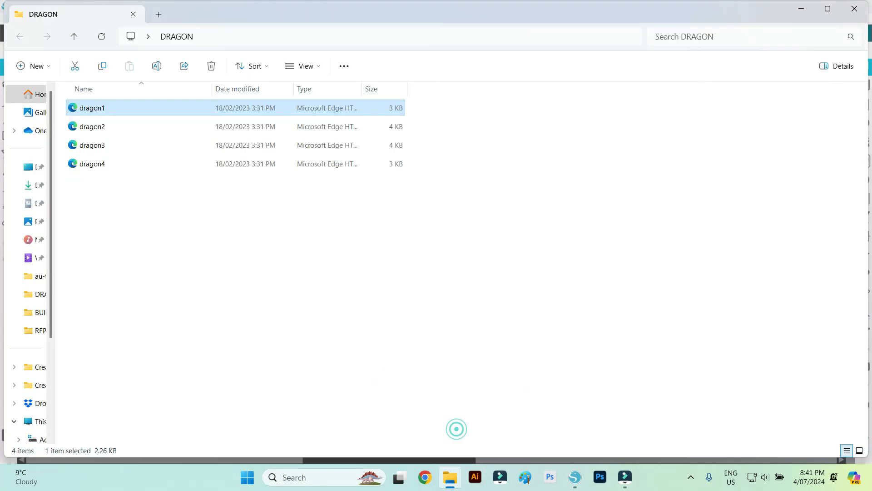
pyautogui.click(101, 130)
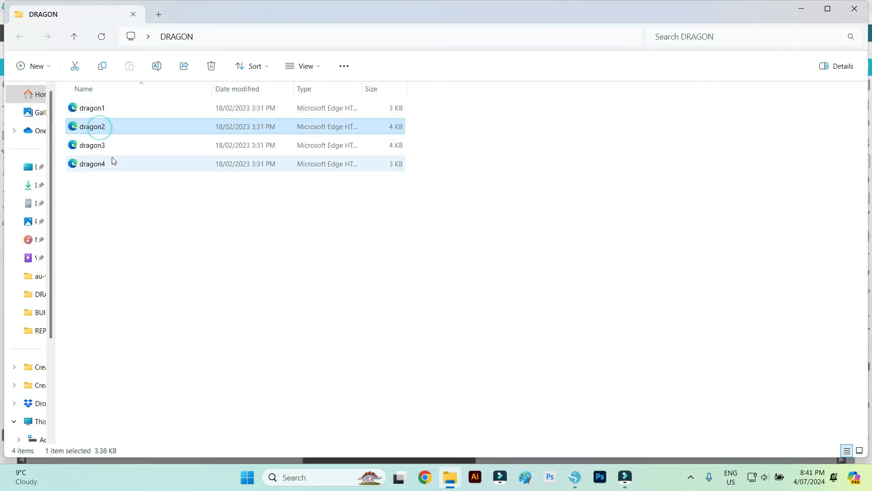
pyautogui.moveTo(113, 124); pyautogui.dragTo(177, 209)
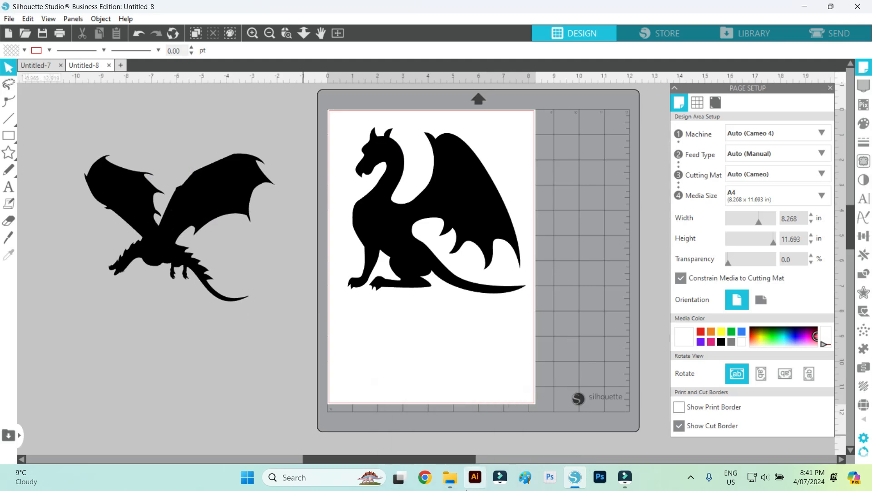
pyautogui.click(449, 477)
pyautogui.moveTo(130, 154); pyautogui.dragTo(336, 364)
pyautogui.click(404, 431)
pyautogui.moveTo(129, 165); pyautogui.dragTo(618, 346)
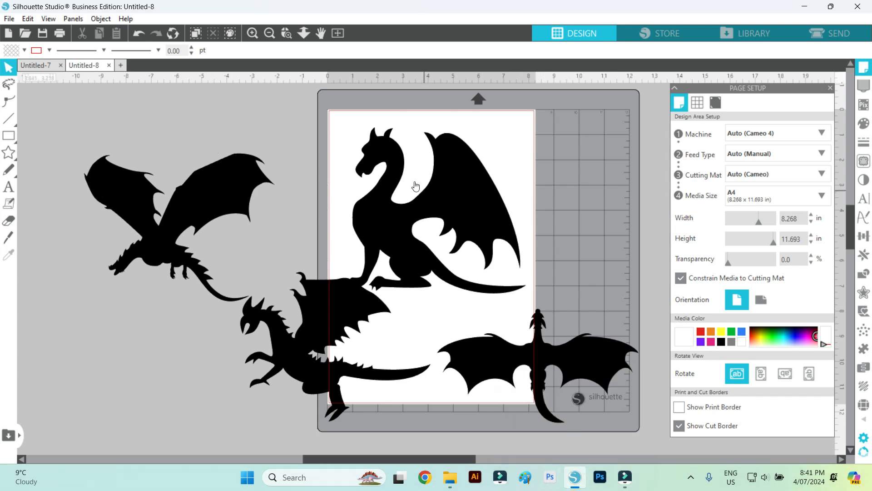
# - Shrink the sitting dragon proportionally to about 3.58 × 3.33 in and move it to the page's upper-left edge
pyautogui.moveTo(385, 217); pyautogui.dragTo(372, 192)
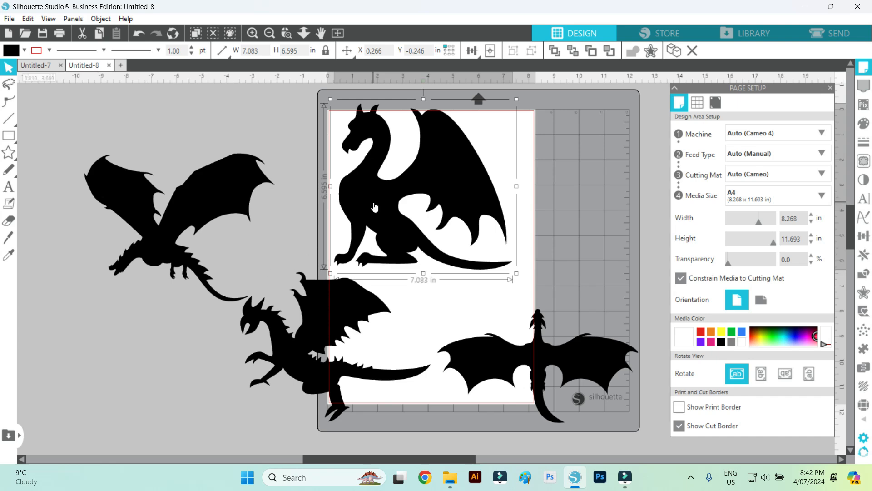
pyautogui.moveTo(392, 181); pyautogui.dragTo(391, 224)
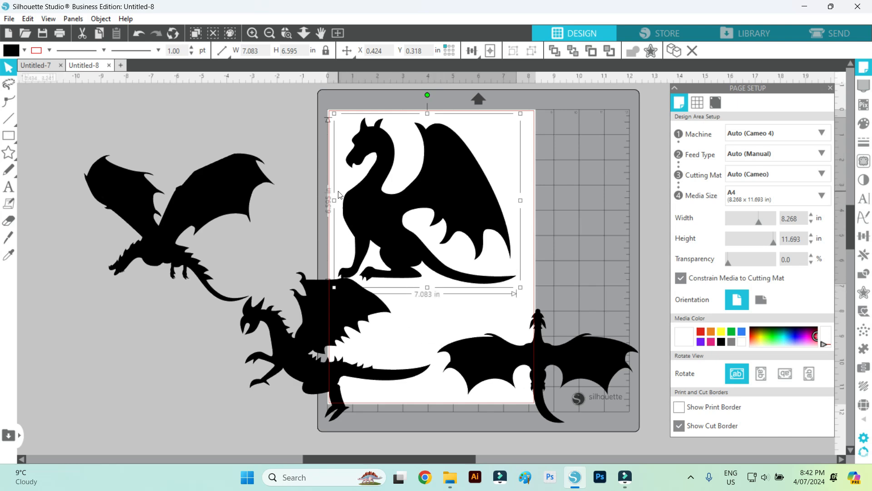
pyautogui.moveTo(335, 114); pyautogui.dragTo(438, 181)
pyautogui.click(387, 154)
pyautogui.moveTo(452, 254); pyautogui.dragTo(328, 163)
pyautogui.click(290, 169)
# - Shrink the flying dragon with raised wings to about 4.35 × 3.36 in and park it off the page beside the sitting dragon
pyautogui.click(227, 178)
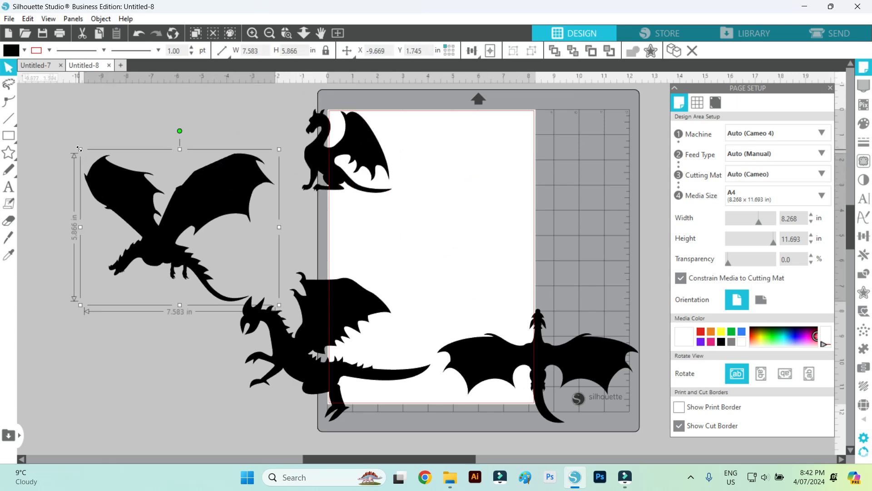
pyautogui.moveTo(81, 151); pyautogui.dragTo(169, 201)
pyautogui.moveTo(209, 268); pyautogui.dragTo(174, 172)
pyautogui.moveTo(154, 136); pyautogui.dragTo(156, 138)
pyautogui.moveTo(179, 183); pyautogui.dragTo(171, 136)
# - Move the rearing dragon off the page, shrink it to about 4.33 × 3.40 in, and place it below the flying dragon
pyautogui.moveTo(292, 346); pyautogui.dragTo(158, 279)
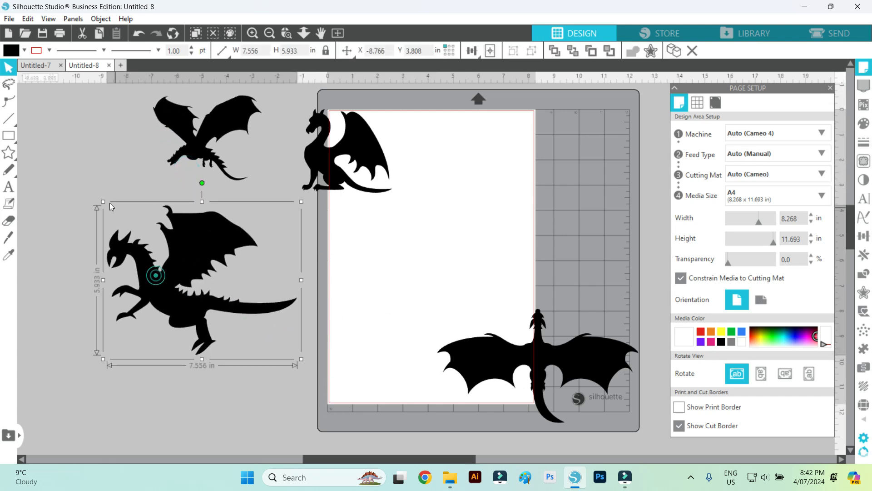
pyautogui.moveTo(104, 202); pyautogui.dragTo(184, 265)
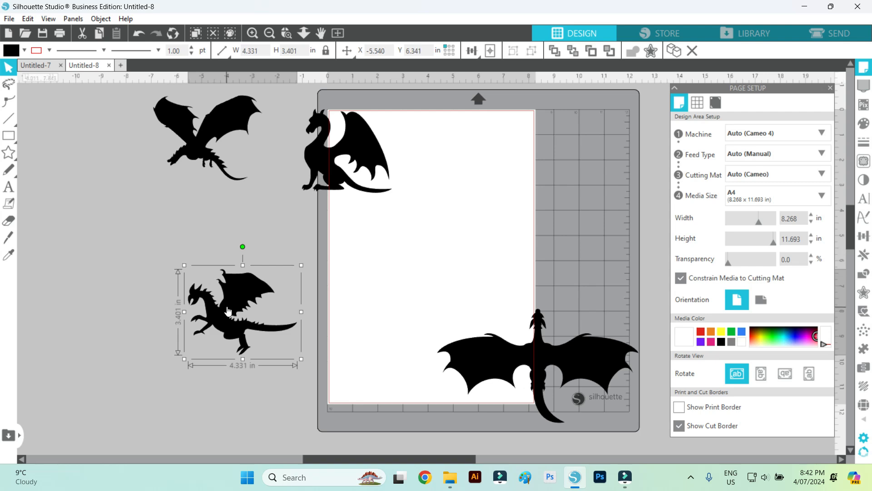
pyautogui.moveTo(226, 308); pyautogui.dragTo(143, 245)
# - Shrink the spread-winged top-view dragon to about 4.05 × 2.29 in and place it off the page beside the rearing dragon
pyautogui.moveTo(450, 376); pyautogui.dragTo(270, 348)
pyautogui.moveTo(255, 277); pyautogui.dragTo(310, 311)
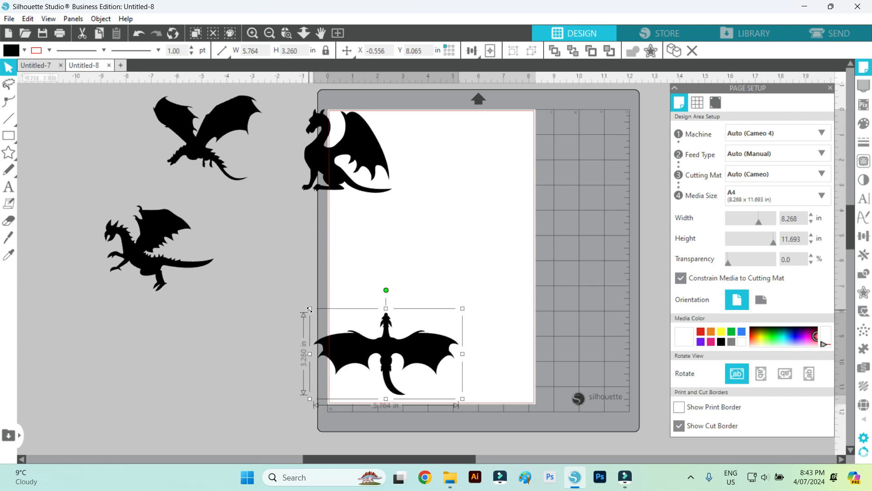
pyautogui.moveTo(309, 309); pyautogui.dragTo(342, 324)
pyautogui.moveTo(347, 326); pyautogui.dragTo(356, 328)
pyautogui.moveTo(443, 361); pyautogui.dragTo(305, 259)
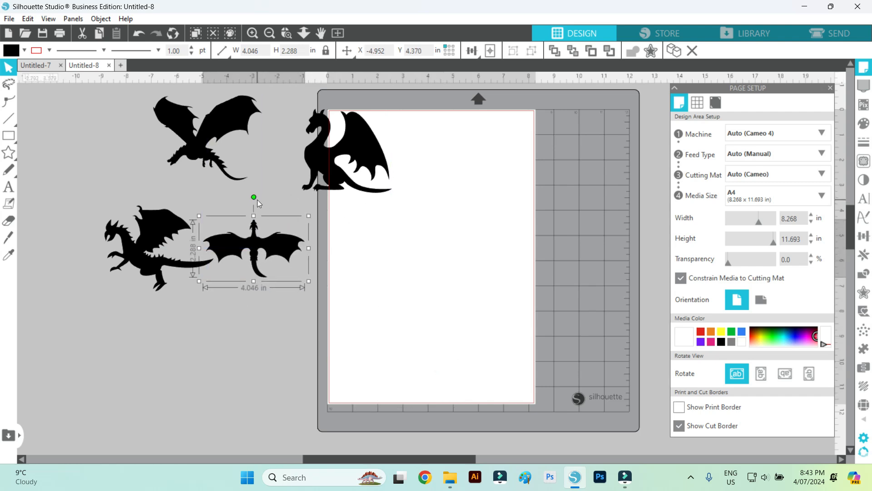
# - Tilt the top-view dragon counterclockwise and arrange all four dragons on the page, with the sitting and flying dragons in the top row
pyautogui.moveTo(253, 198); pyautogui.dragTo(214, 216)
pyautogui.moveTo(263, 184); pyautogui.dragTo(268, 174)
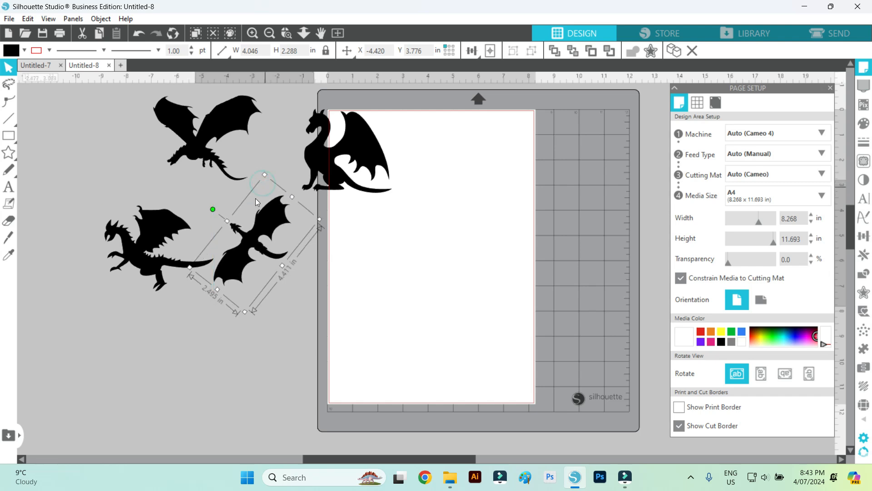
pyautogui.moveTo(269, 227); pyautogui.dragTo(499, 327)
pyautogui.moveTo(365, 144); pyautogui.dragTo(403, 151)
pyautogui.moveTo(206, 143); pyautogui.dragTo(478, 167)
pyautogui.moveTo(159, 231); pyautogui.dragTo(392, 233)
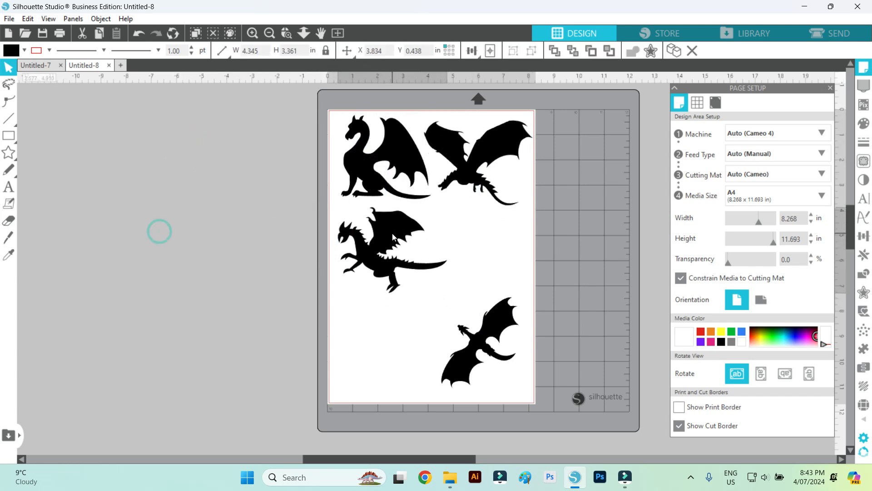
# - Rotate the top-view dragon clockwise, fit it beneath the flying dragon, and nudge the rearing dragon up beside it
pyautogui.moveTo(500, 320); pyautogui.dragTo(508, 203)
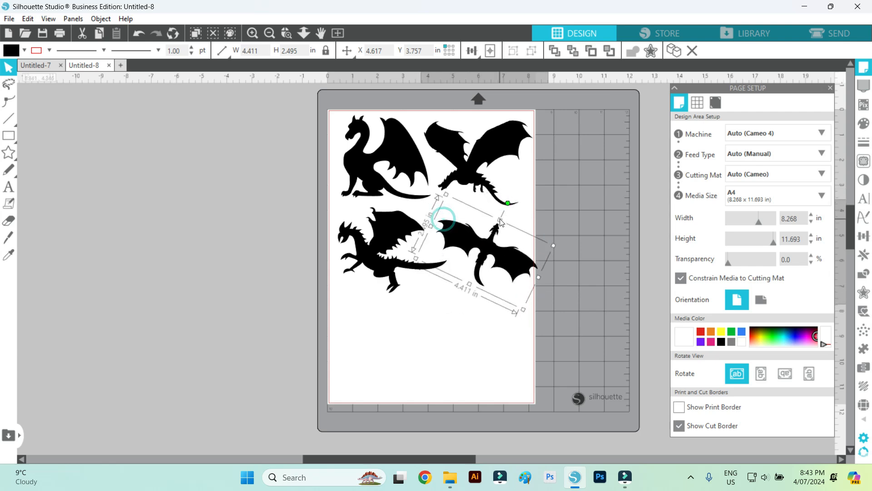
pyautogui.moveTo(510, 257); pyautogui.dragTo(499, 238)
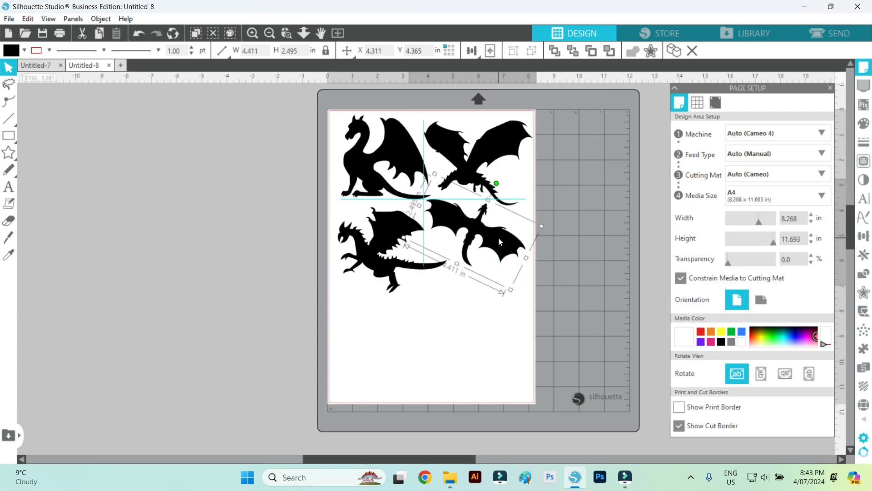
pyautogui.click(224, 309)
pyautogui.moveTo(377, 261); pyautogui.dragTo(379, 252)
pyautogui.click(453, 319)
# - Duplicate all four dragons together and move the selected set off the page
pyautogui.moveTo(329, 110); pyautogui.dragTo(522, 254)
pyautogui.rightClick(511, 252)
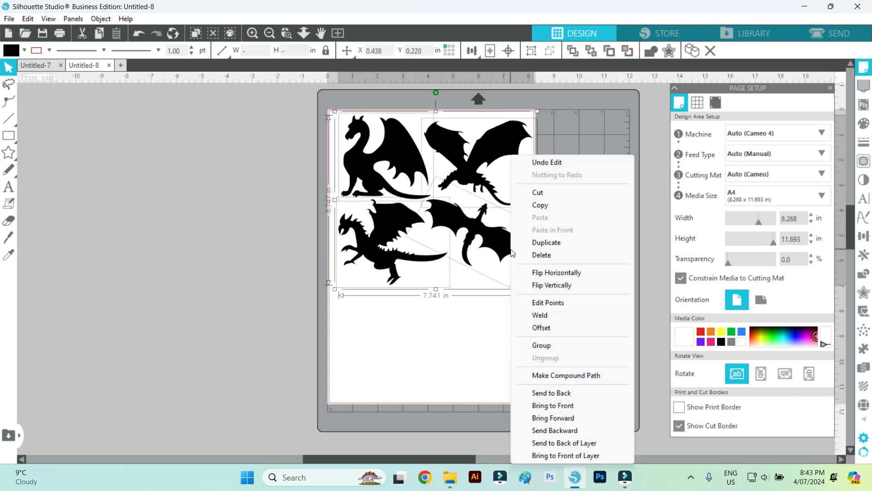
pyautogui.click(558, 244)
pyautogui.moveTo(496, 247); pyautogui.dragTo(249, 277)
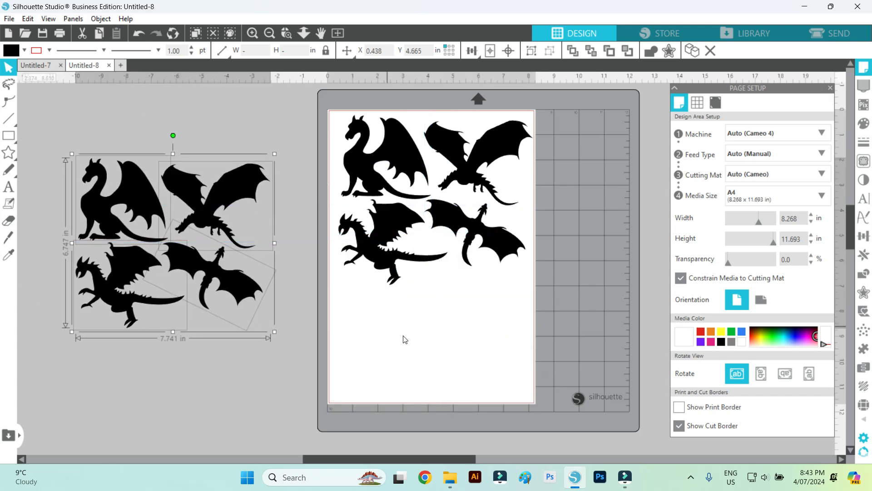
pyautogui.click(405, 336)
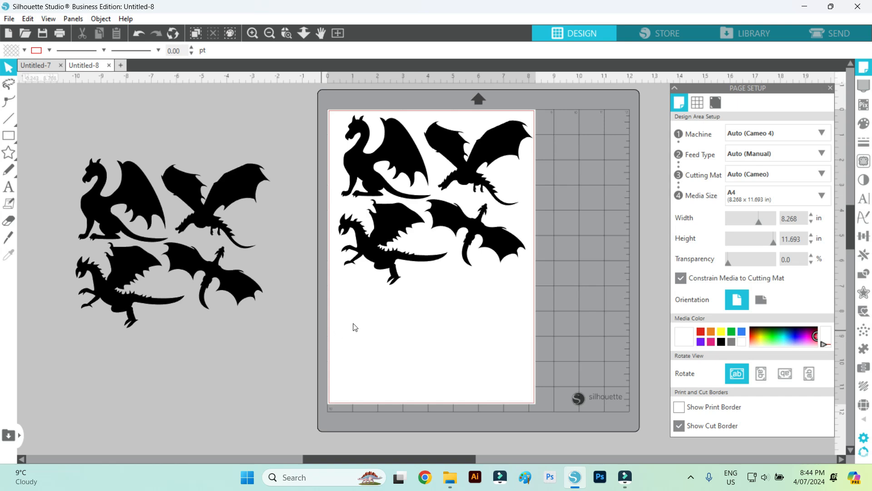
# - Move the page's sitting dragon to the lower-left corner and place its off-page copy beneath the other spare dragons
pyautogui.moveTo(401, 156); pyautogui.dragTo(391, 349)
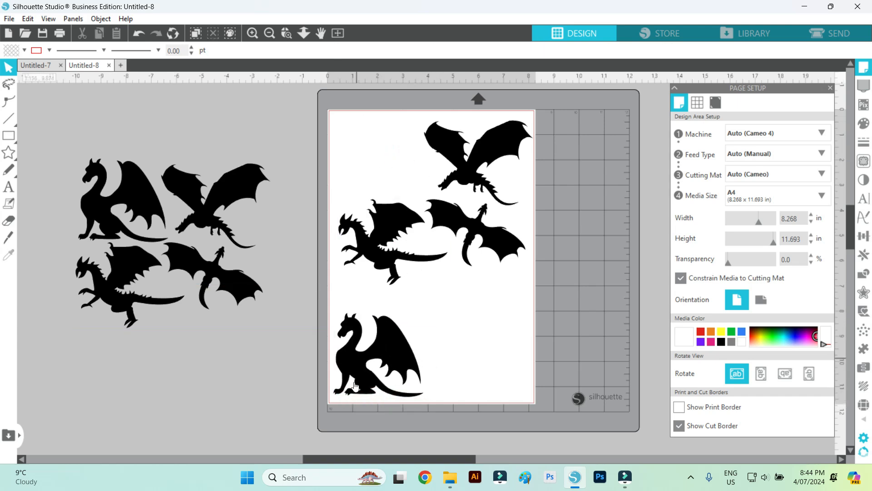
pyautogui.rightClick(352, 357)
pyautogui.click(247, 345)
pyautogui.moveTo(142, 195); pyautogui.dragTo(245, 365)
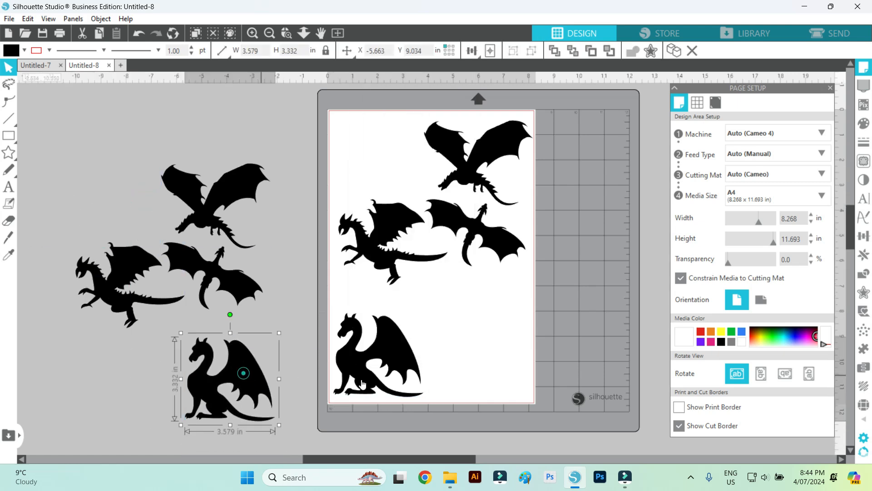
pyautogui.click(393, 348)
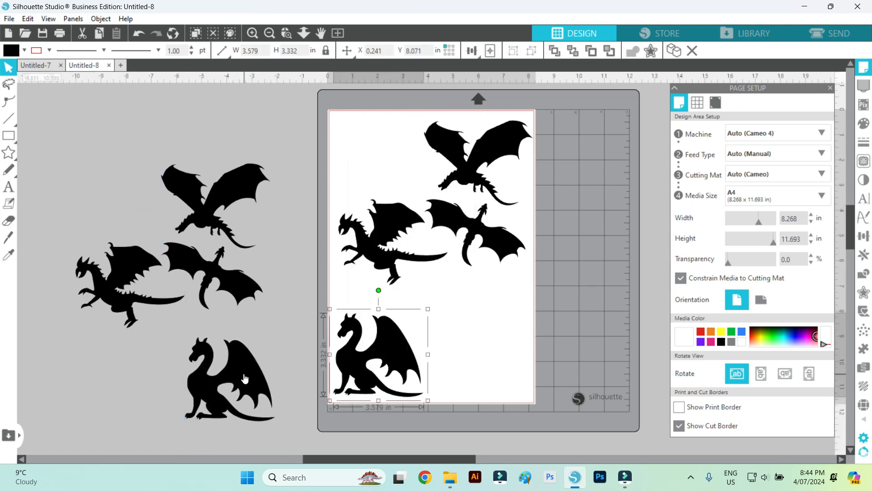
pyautogui.moveTo(243, 361); pyautogui.dragTo(209, 339)
pyautogui.click(141, 342)
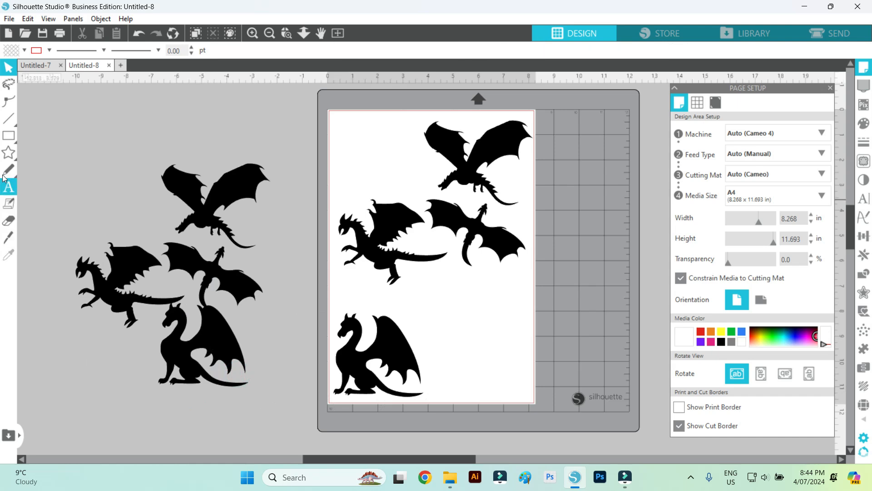
# - Draw a thin vertical brown-filled rectangle about 0.16 × 3.25 in off the page as a stick
pyautogui.moveTo(10, 136)
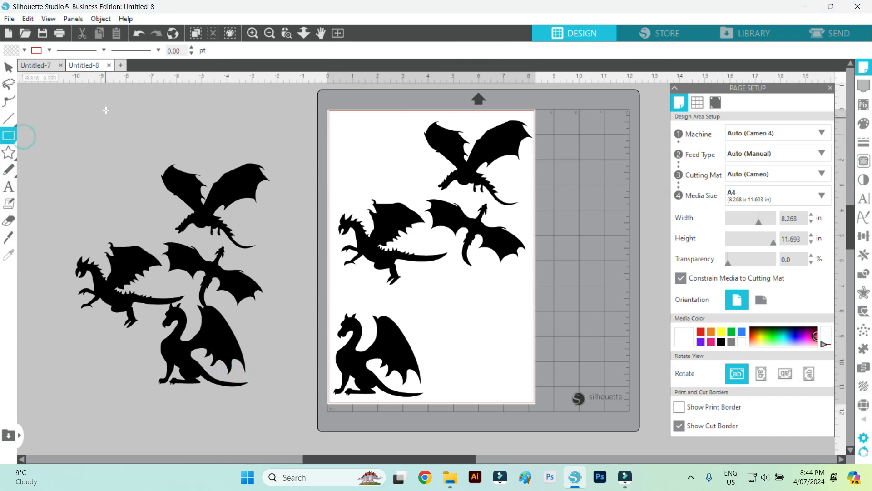
pyautogui.click(12, 51)
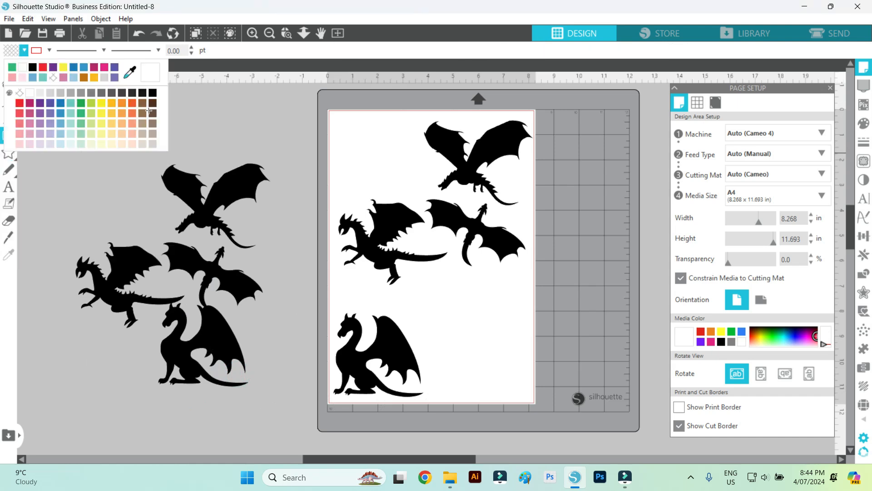
pyautogui.click(142, 103)
pyautogui.moveTo(77, 116); pyautogui.dragTo(81, 197)
pyautogui.click(8, 68)
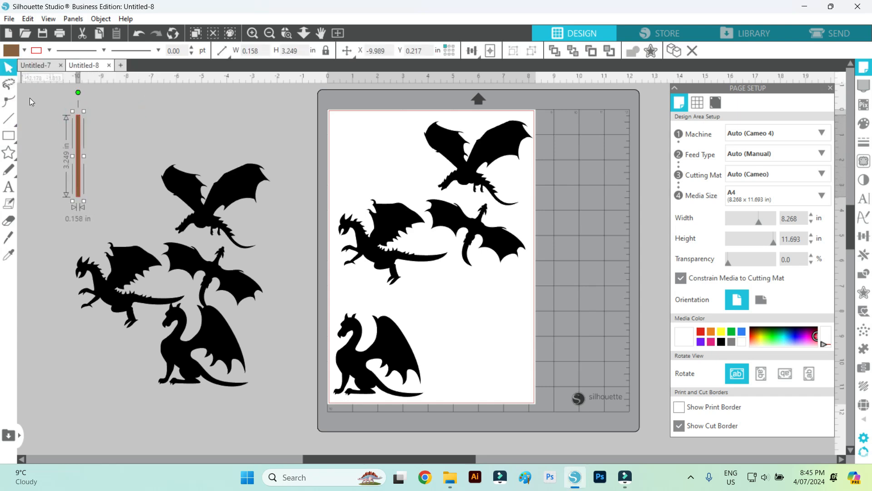
# - Move the brown stick onto the page, position the sitting dragon at its upper end, and shrink the stick to about 0.15 × 3.02 in
pyautogui.moveTo(78, 156); pyautogui.dragTo(468, 337)
pyautogui.moveTo(373, 346); pyautogui.dragTo(490, 274)
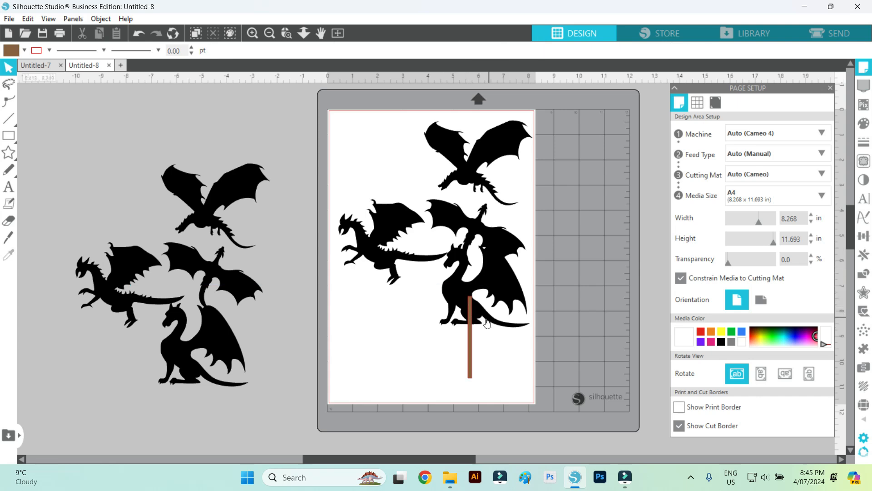
pyautogui.click(470, 307)
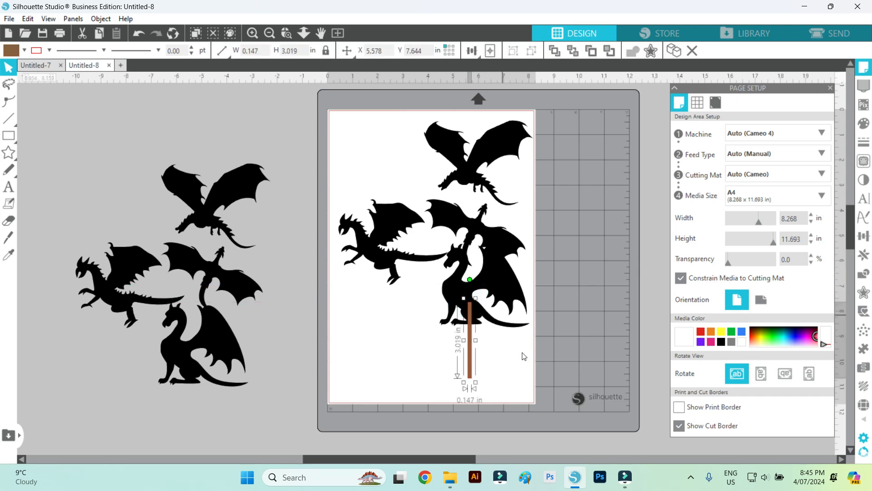
pyautogui.click(501, 349)
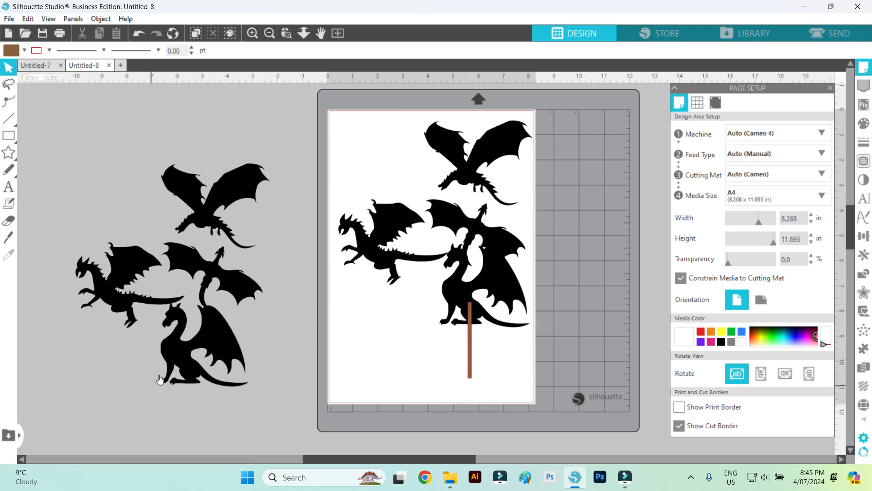
# - Bring the spare sitting dragon to the front and place it over the matching dragon so the stick is sandwiched between them
pyautogui.moveTo(179, 350); pyautogui.dragTo(337, 342)
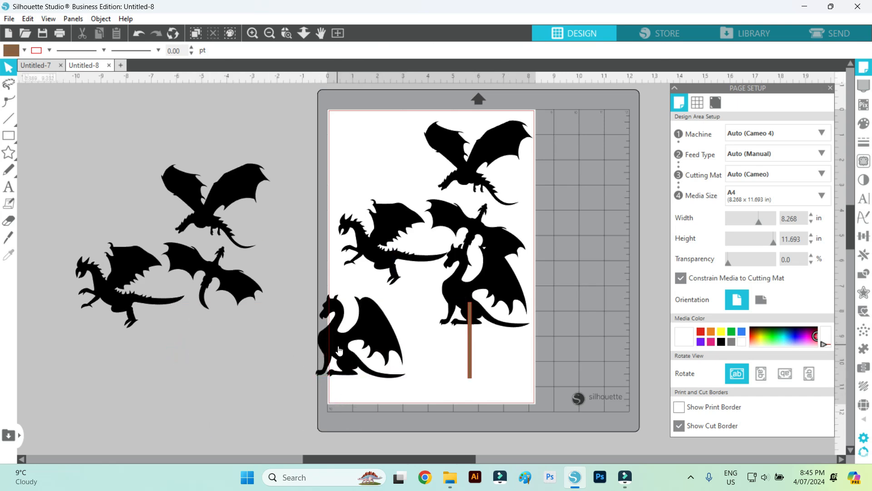
pyautogui.rightClick(338, 352)
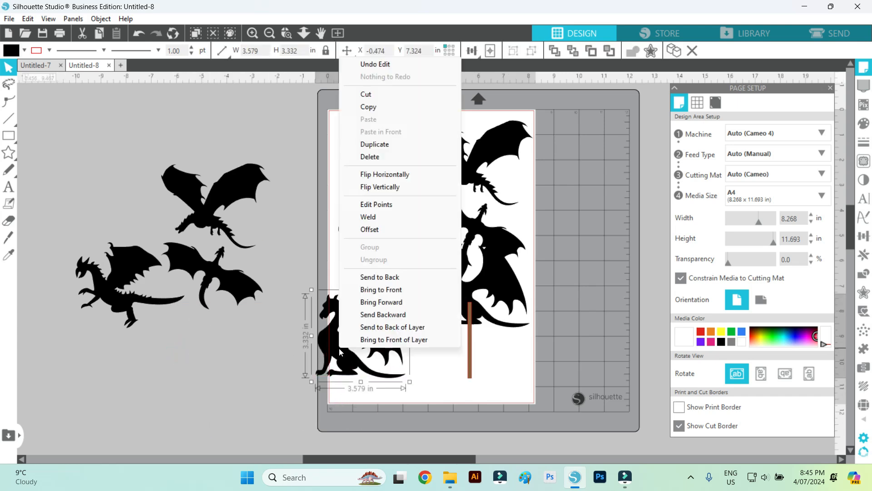
pyautogui.click(373, 289)
pyautogui.moveTo(348, 352); pyautogui.dragTo(464, 295)
# - Move the running, gliding and flying dragons to the page's upper-left area, clear of the sitting dragon on the stick
pyautogui.moveTo(376, 254); pyautogui.dragTo(331, 190)
pyautogui.moveTo(454, 218); pyautogui.dragTo(383, 149)
pyautogui.moveTo(476, 146); pyautogui.dragTo(392, 129)
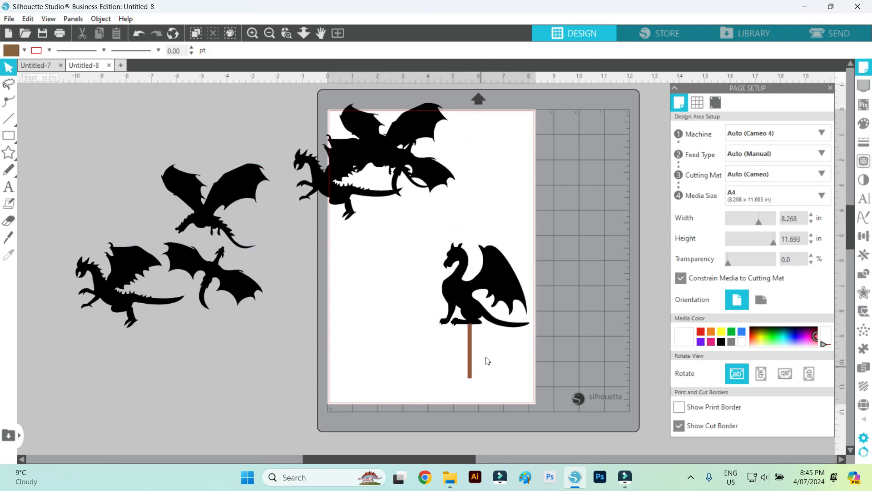
# - Pull the front sitting dragon aside to expose the stick, and lay it back over the rear dragon
pyautogui.click(454, 277)
pyautogui.hotkey('ctrl', 'd')
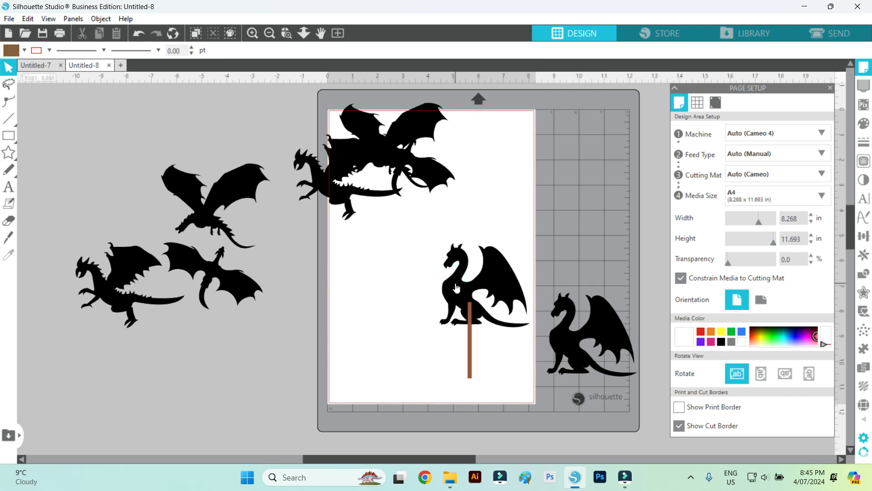
pyautogui.moveTo(614, 334); pyautogui.dragTo(508, 283)
pyautogui.click(512, 359)
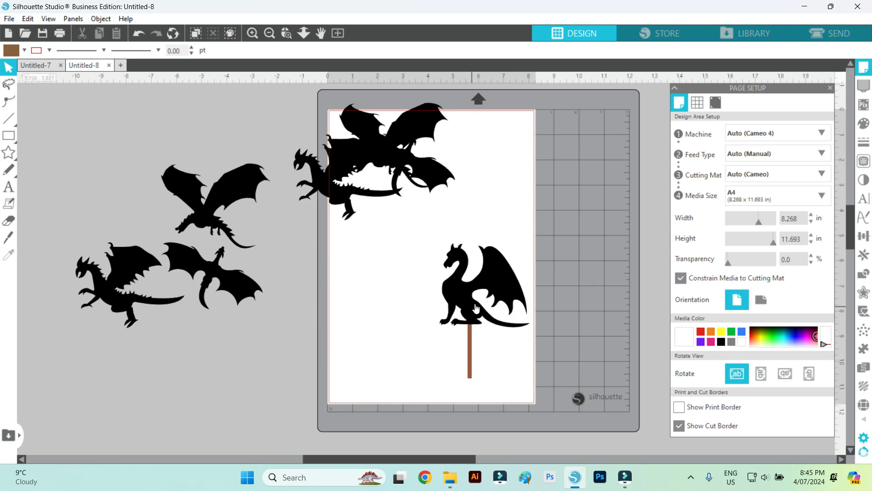
# - Move both sitting dragons off the stick and toward the spare dragons beside the page
pyautogui.click(515, 211)
pyautogui.moveTo(500, 269); pyautogui.dragTo(321, 344)
pyautogui.moveTo(457, 286); pyautogui.dragTo(177, 330)
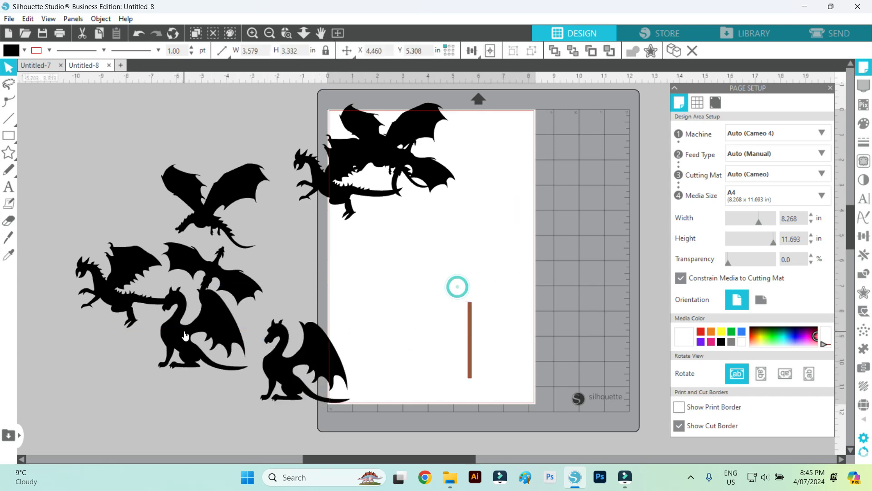
# - Place the spare flying dragon behind the stick's upper end and the page's flying dragon over it, sandwiching the stick
pyautogui.moveTo(208, 218); pyautogui.dragTo(473, 308)
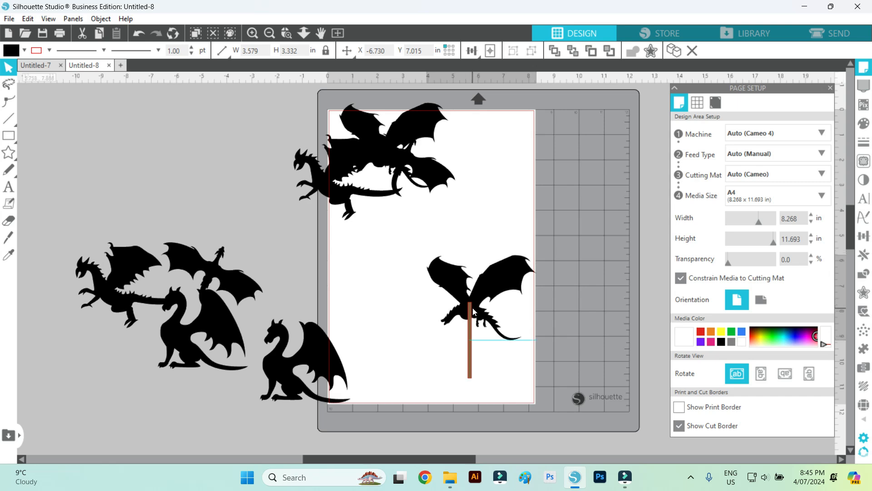
pyautogui.click(470, 312)
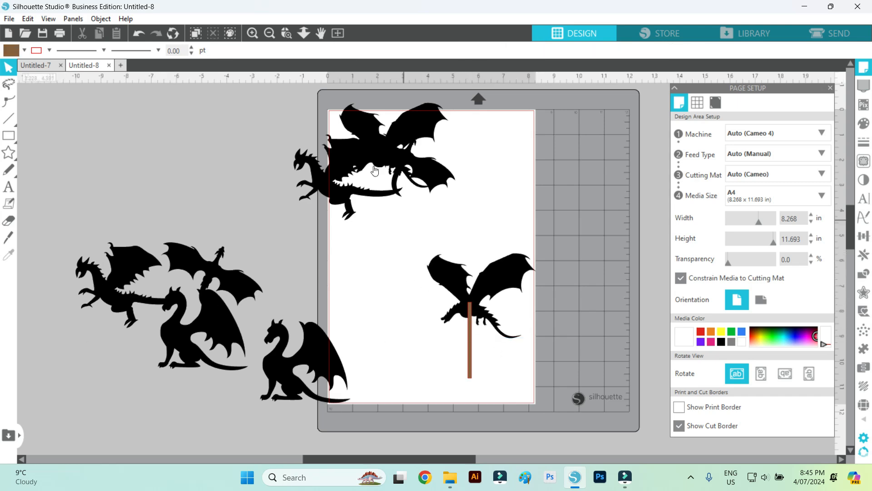
pyautogui.moveTo(404, 139); pyautogui.dragTo(461, 295)
pyautogui.rightClick(575, 150)
pyautogui.click(638, 380)
pyautogui.rightClick(513, 192)
pyautogui.click(576, 404)
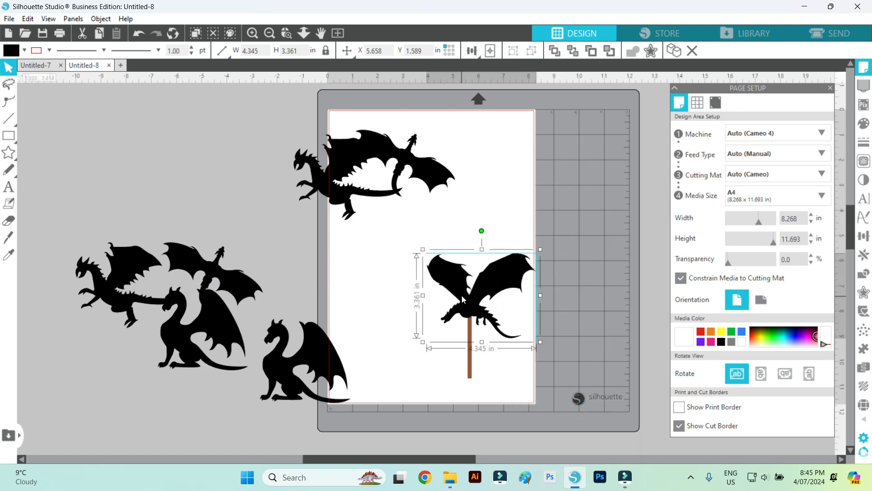
pyautogui.click(511, 202)
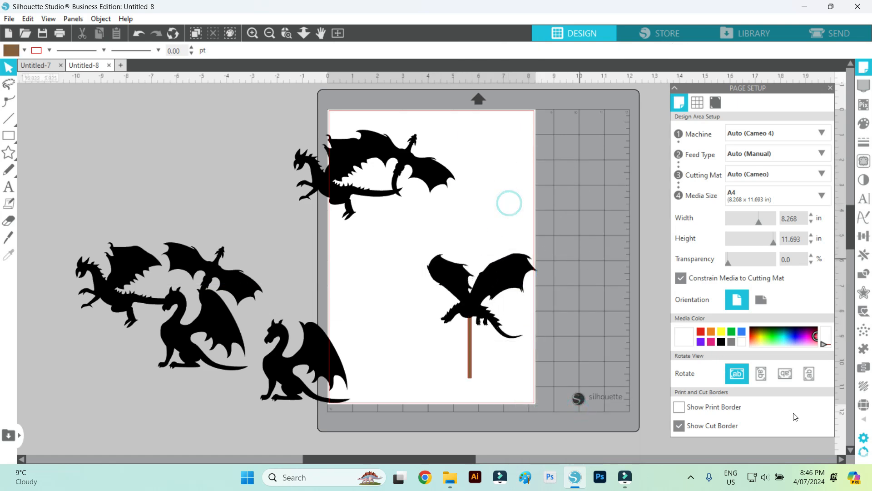
# - Move the two flying dragons with the stick rightward as a set, and pull the front dragon off to the left
pyautogui.moveTo(395, 232); pyautogui.dragTo(507, 317)
pyautogui.moveTo(481, 282); pyautogui.dragTo(530, 253)
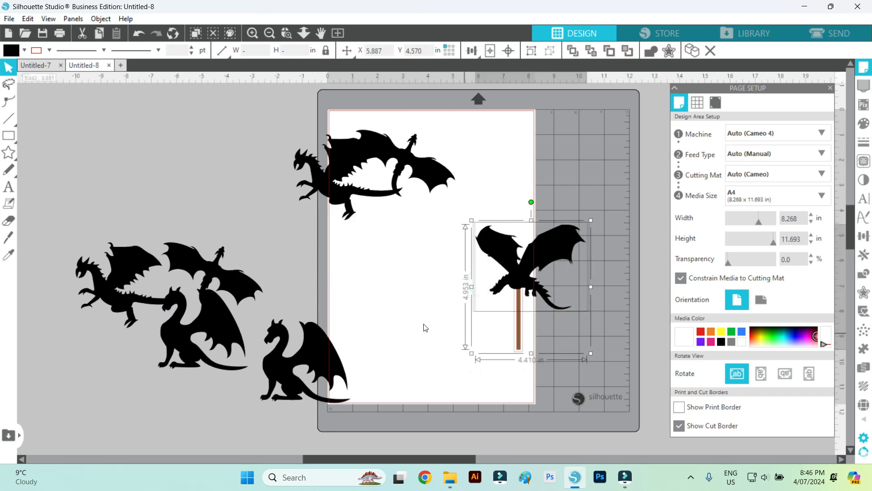
pyautogui.click(409, 307)
pyautogui.click(504, 247)
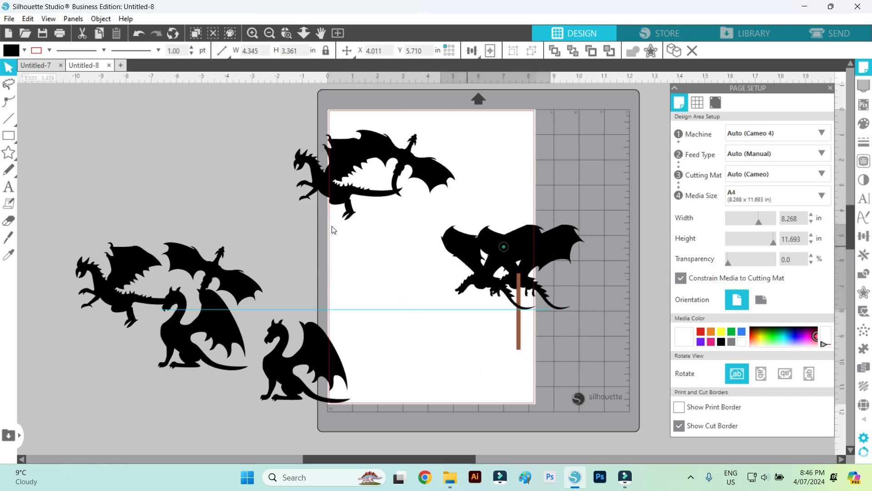
pyautogui.moveTo(503, 247); pyautogui.dragTo(309, 220)
# - Move the remaining flying dragon and its stick off the page together, near the spare dragons
pyautogui.moveTo(473, 194); pyautogui.dragTo(596, 318)
pyautogui.moveTo(530, 237); pyautogui.dragTo(146, 158)
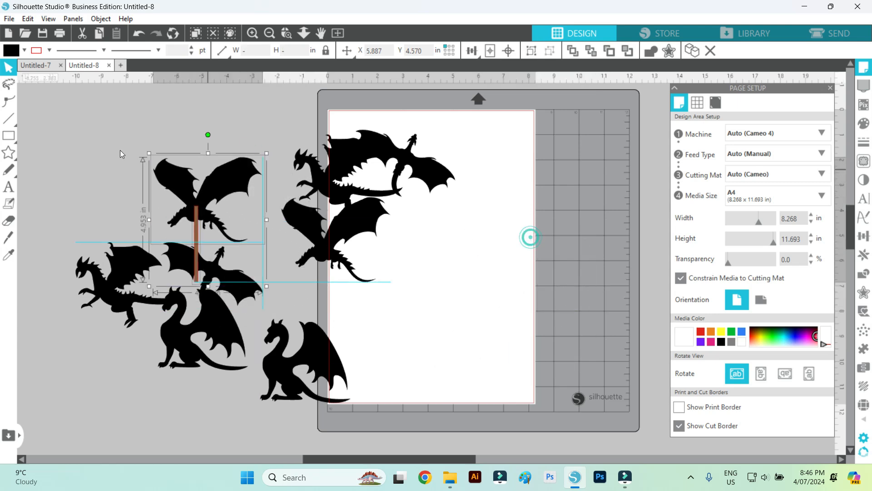
pyautogui.click(61, 353)
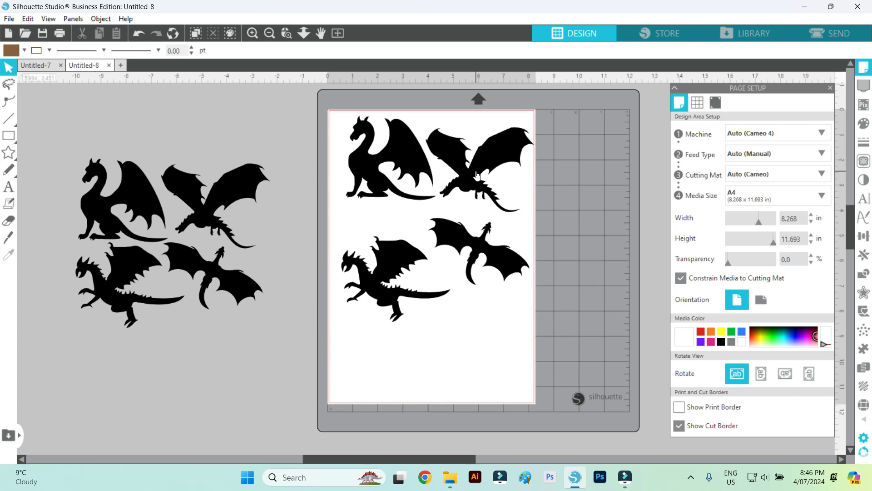
# - Tighten the page's running and gliding dragons into the middle row, and place the spare gliding and sitting dragons in the bottom row
pyautogui.moveTo(396, 273); pyautogui.dragTo(392, 256)
pyautogui.moveTo(505, 258); pyautogui.dragTo(498, 263)
pyautogui.moveTo(234, 284); pyautogui.dragTo(440, 361)
pyautogui.moveTo(132, 196); pyautogui.dragTo(493, 324)
pyautogui.moveTo(497, 339); pyautogui.dragTo(498, 340)
pyautogui.click(477, 355)
pyautogui.moveTo(412, 353); pyautogui.dragTo(409, 352)
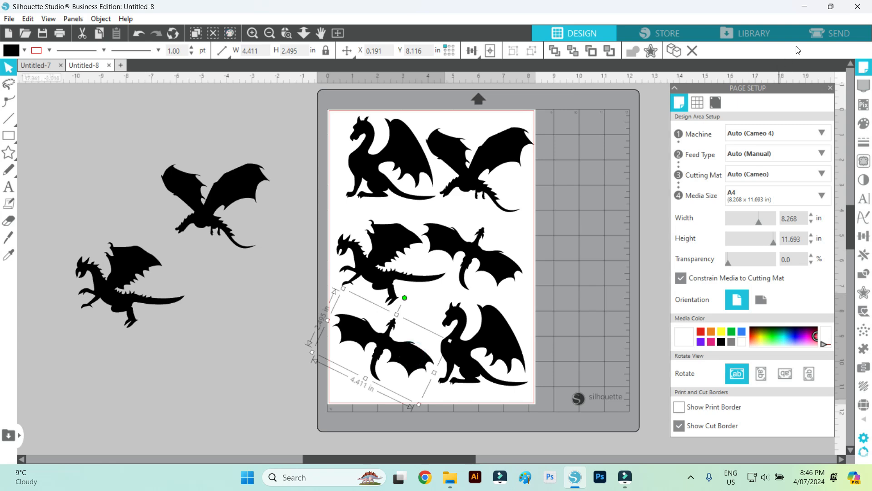
# - Check the cut preview, and shift the flying and sitting dragons in the top row slightly down and left from the page edges
pyautogui.click(835, 33)
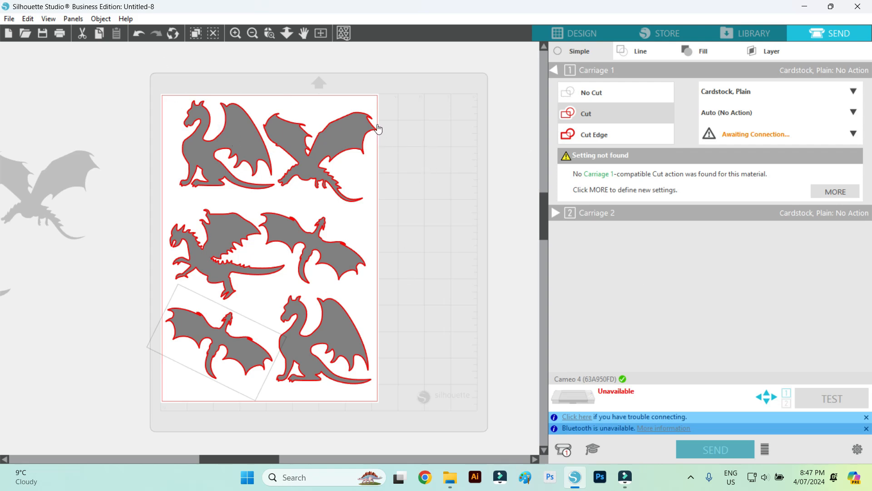
pyautogui.click(568, 34)
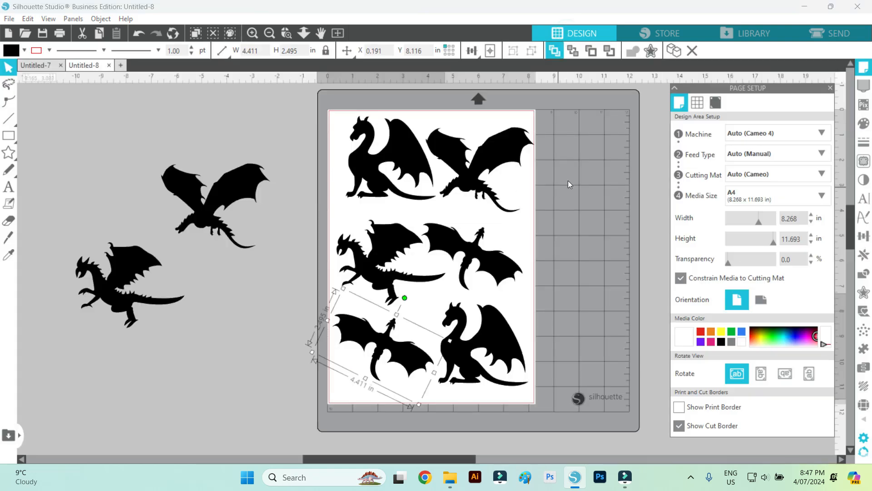
pyautogui.moveTo(497, 158); pyautogui.dragTo(493, 162)
pyautogui.moveTo(419, 163); pyautogui.dragTo(414, 172)
pyautogui.click(519, 295)
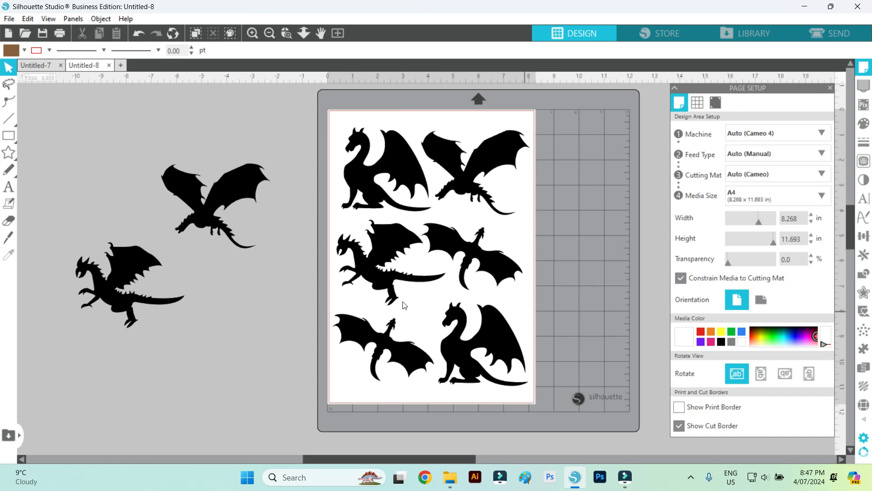
# - Review the cut preview and the available cutting mat options, keeping the mat on Auto (Cameo)
pyautogui.click(829, 33)
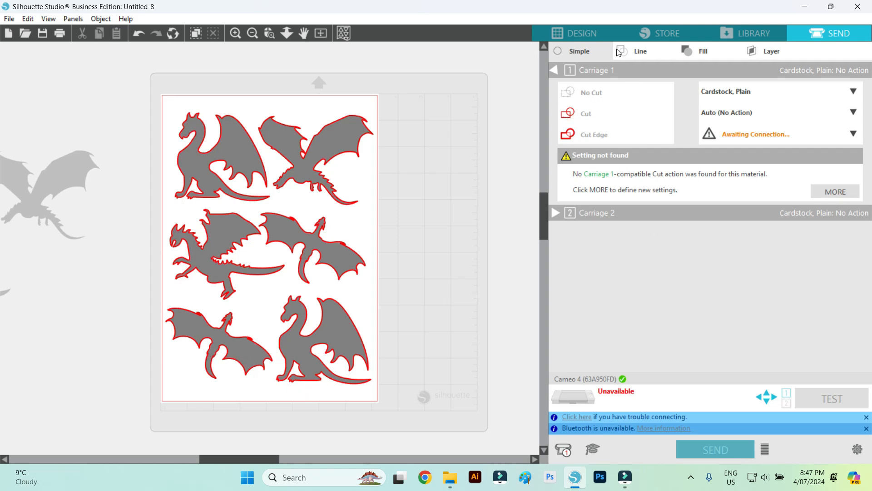
pyautogui.click(591, 32)
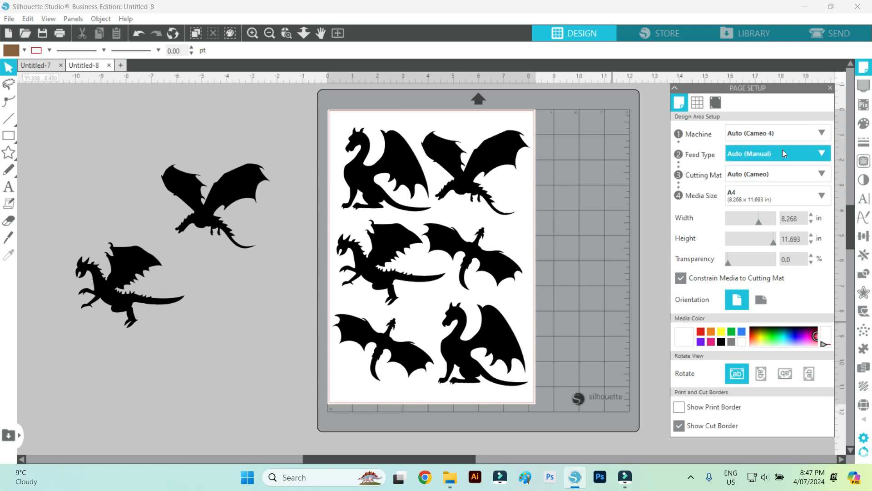
pyautogui.click(799, 175)
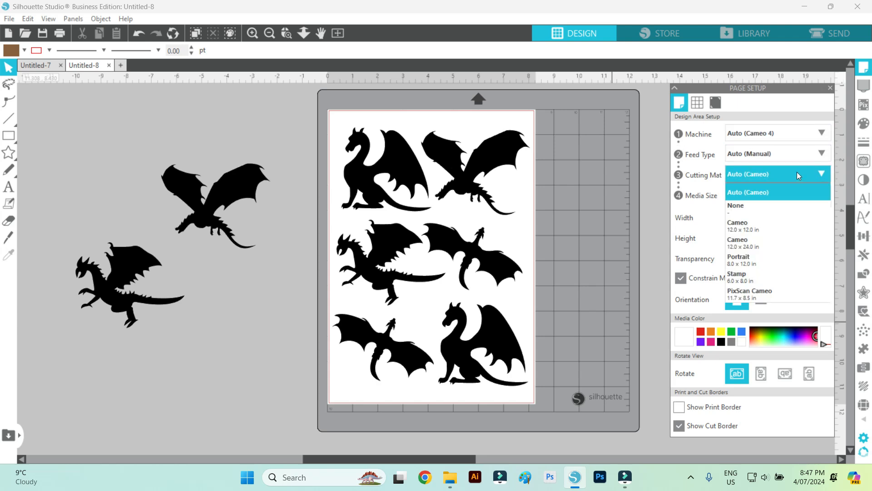
pyautogui.click(797, 172)
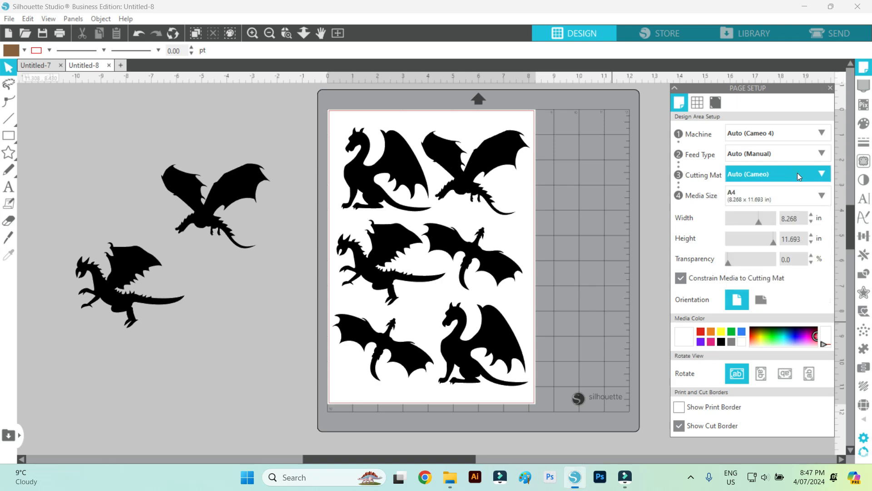
pyautogui.click(774, 192)
pyautogui.click(752, 300)
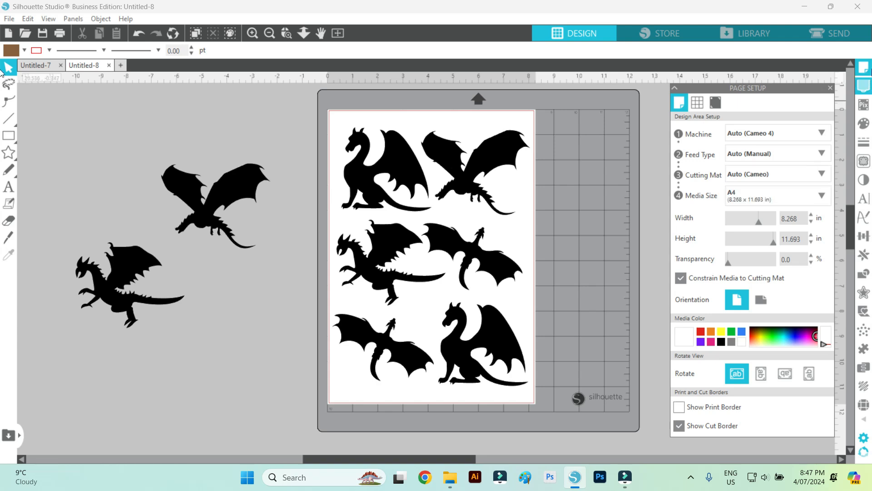
# - Examine the material types available for Carriage 1 in the send view, keeping Cardstock, Plain
pyautogui.click(833, 37)
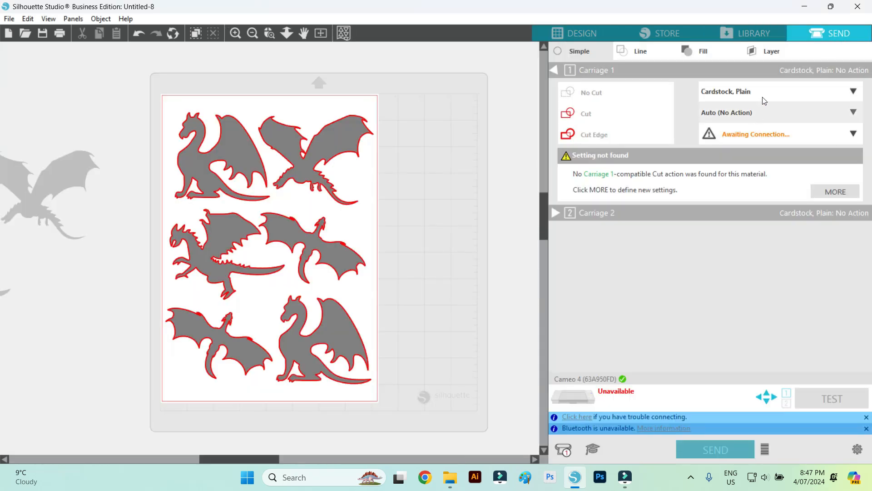
pyautogui.click(742, 91)
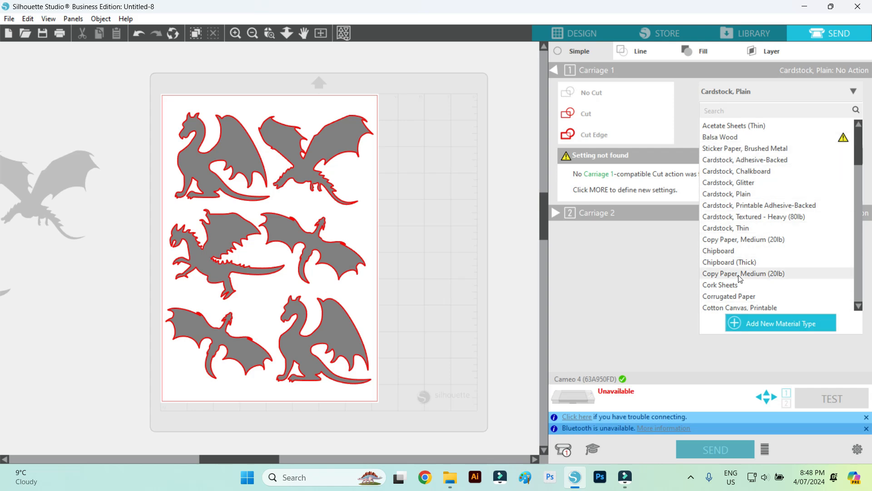
pyautogui.click(578, 249)
pyautogui.click(642, 275)
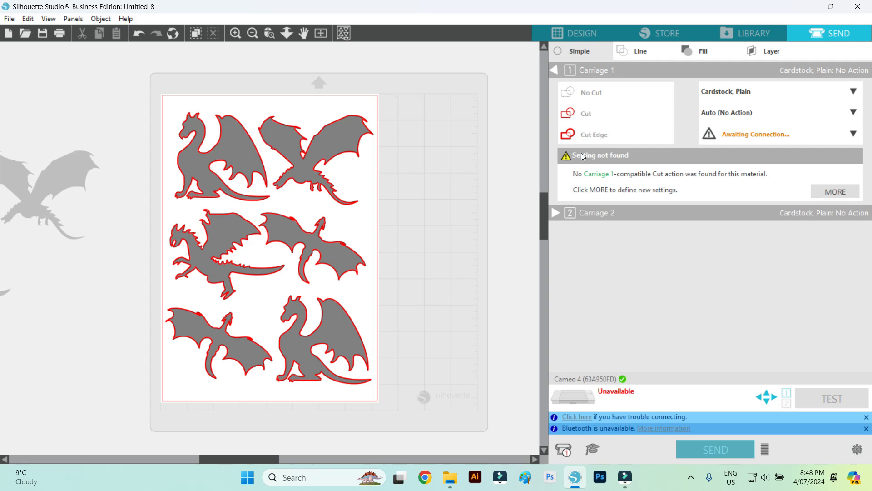
pyautogui.click(583, 114)
# - Select all six dragons on the page and set their cut action to Cut after trying Cut Edge
pyautogui.click(575, 33)
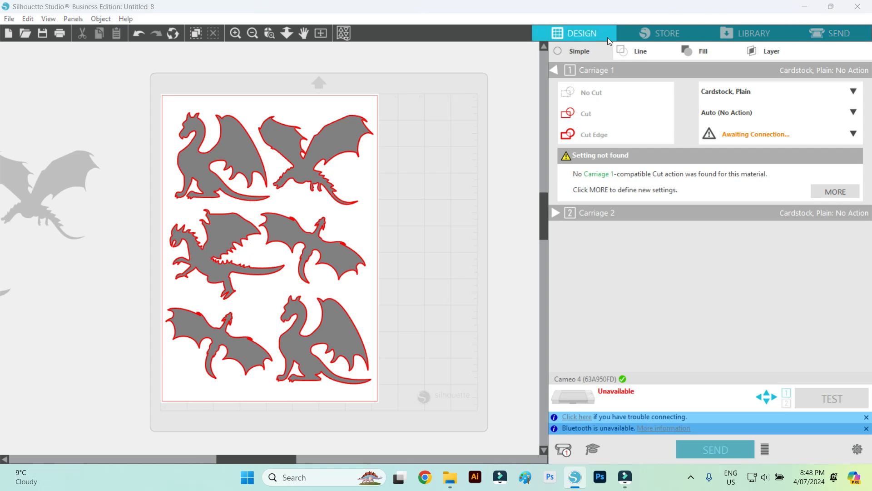
pyautogui.moveTo(318, 106); pyautogui.dragTo(563, 358)
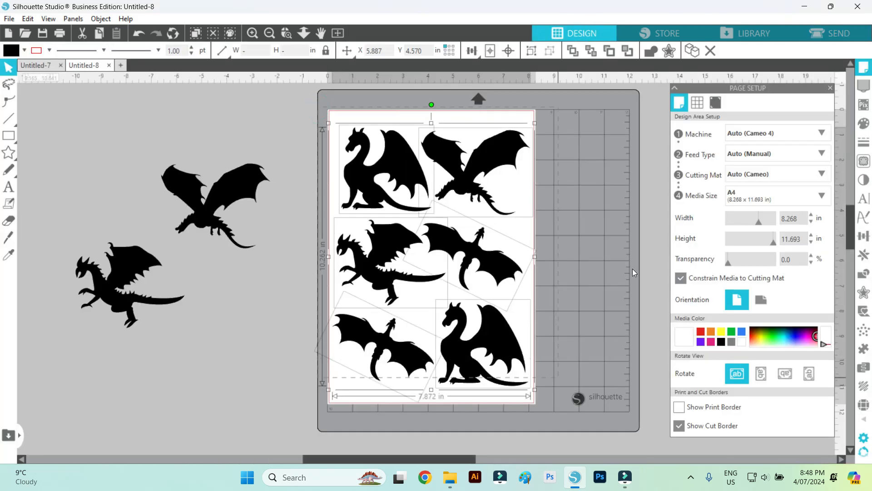
pyautogui.click(827, 34)
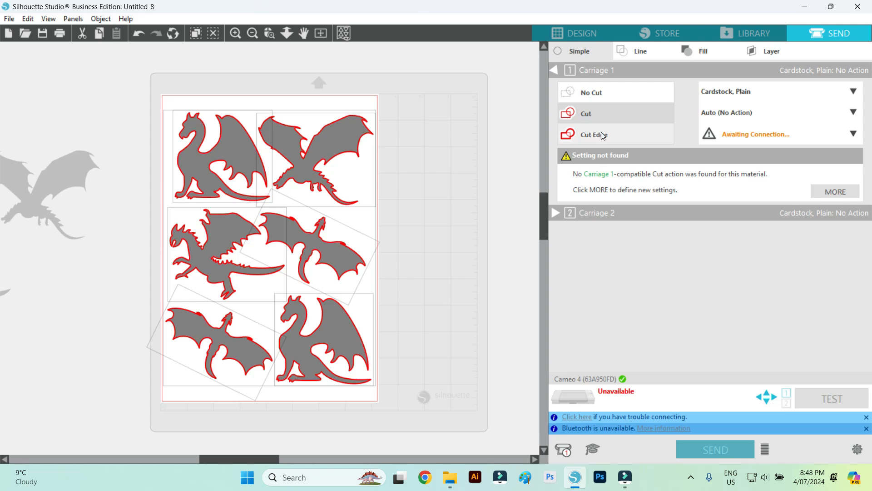
pyautogui.click(592, 107)
pyautogui.click(600, 135)
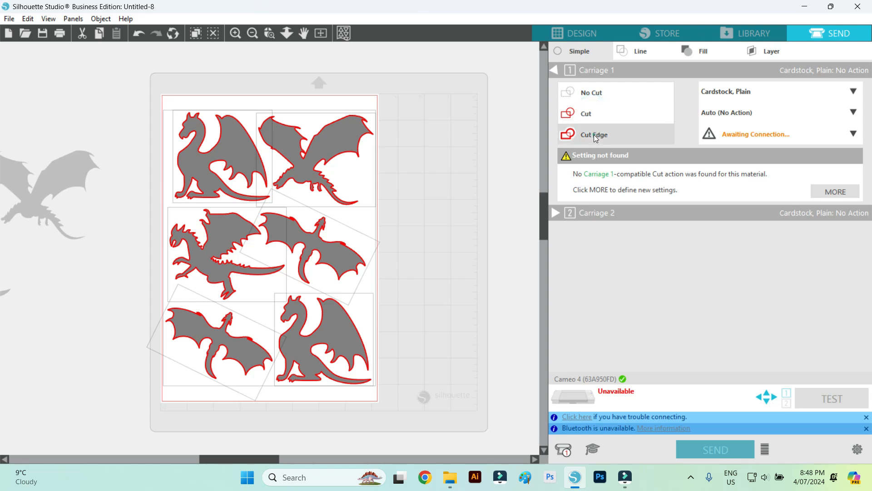
pyautogui.click(595, 118)
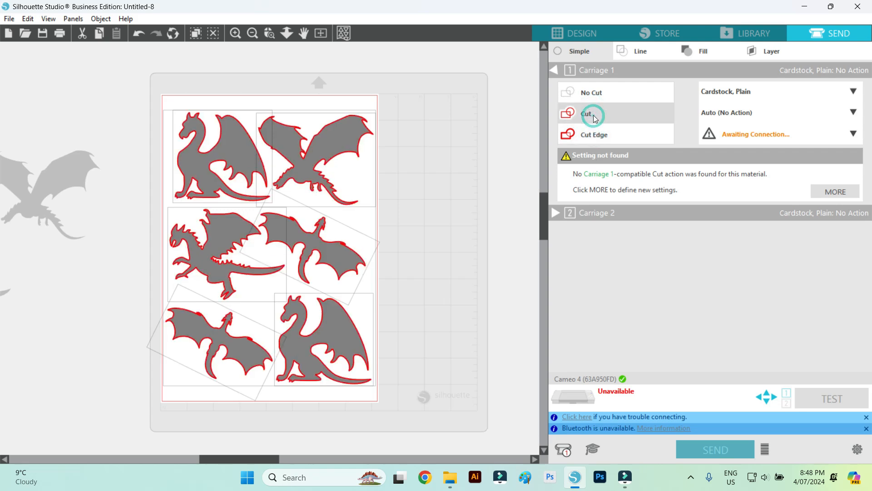